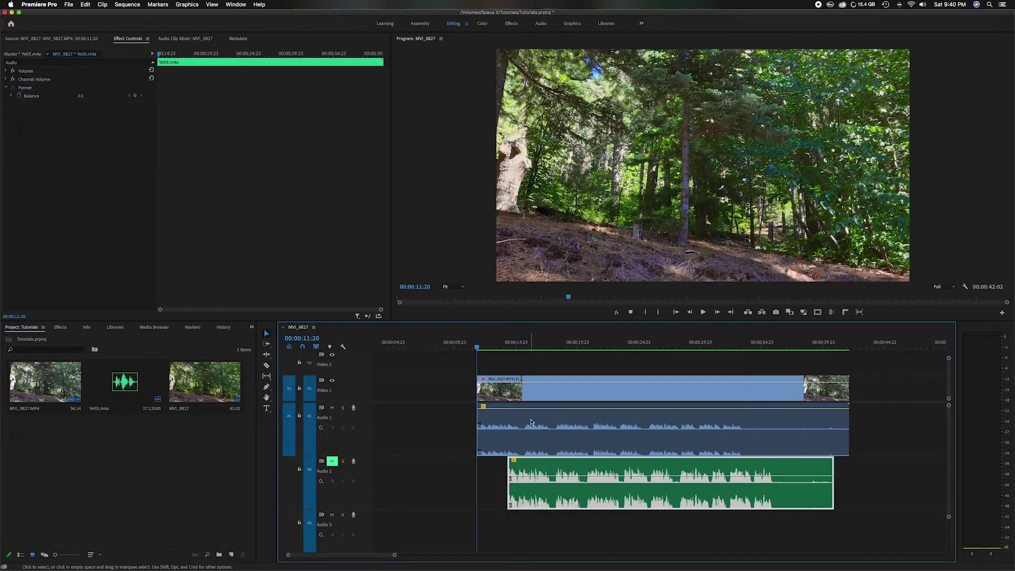
# Play the sequence from the start of the video clip to listen to the camera audio on Audio 1.
pyautogui.hscroll(1, 531, 496)
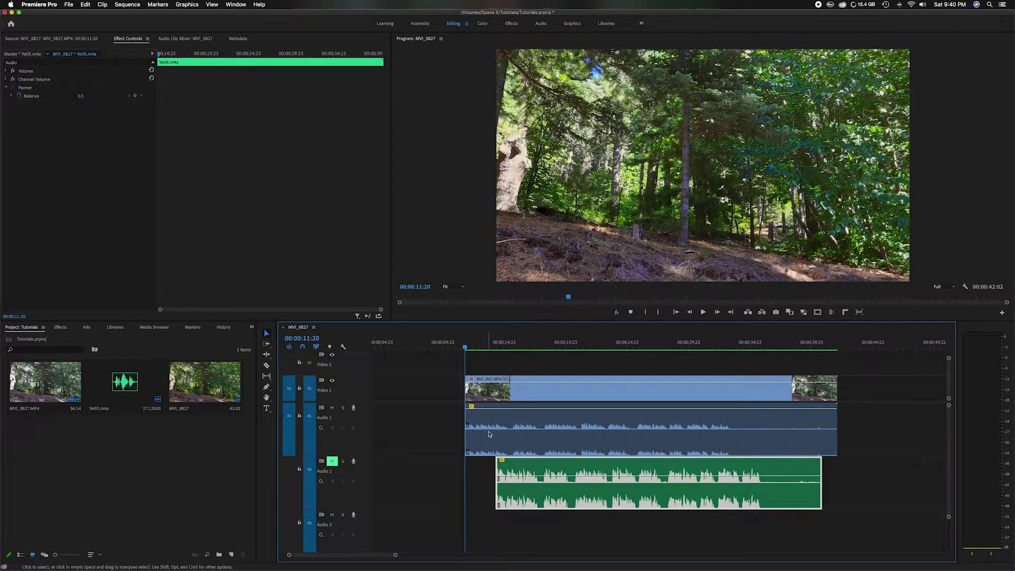
pyautogui.hscroll(1, 489, 434)
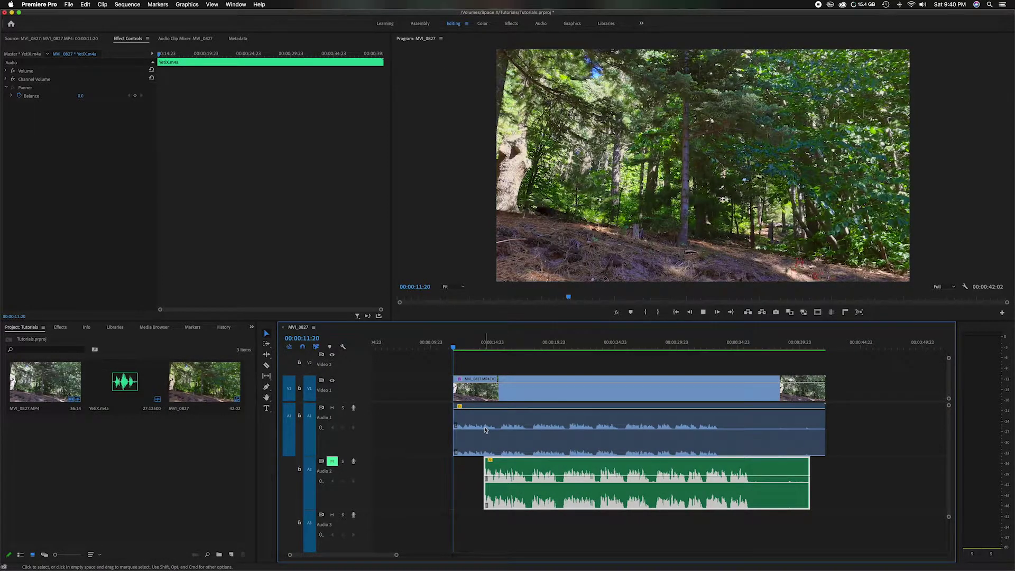
pyautogui.hscroll(-5, 485, 429)
pyautogui.press('space')
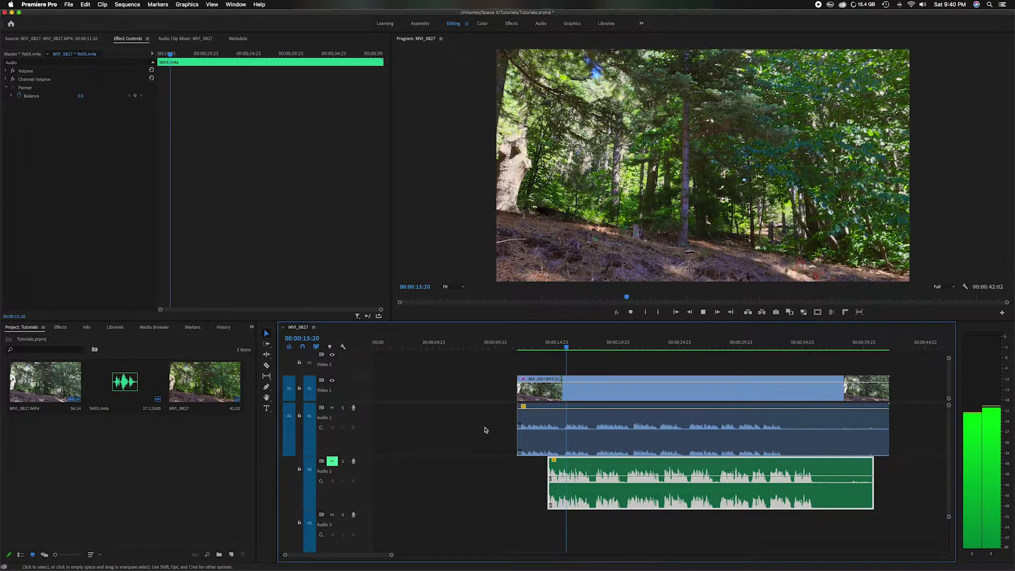
pyautogui.press('space')
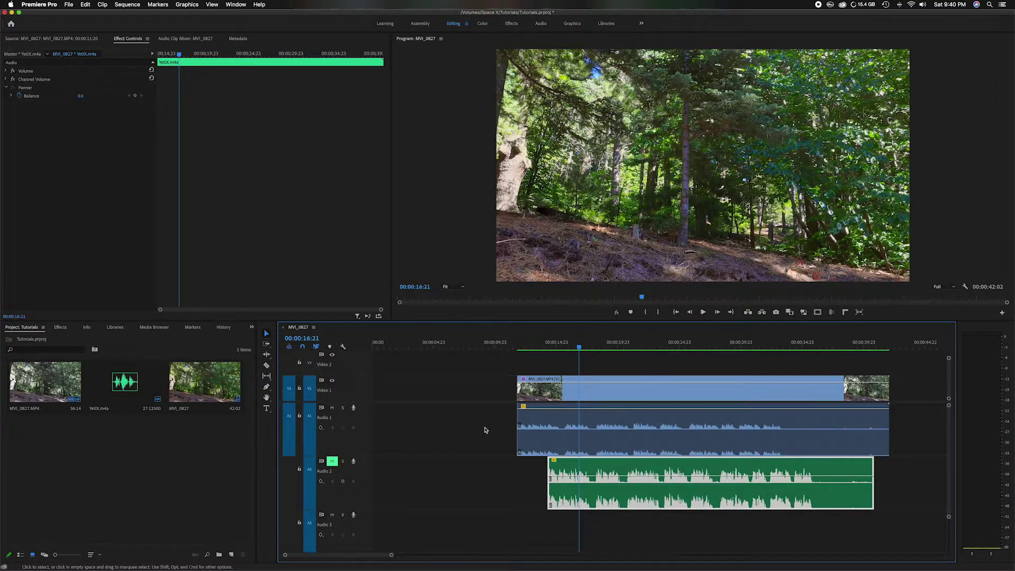
pyautogui.hscroll(1, 485, 429)
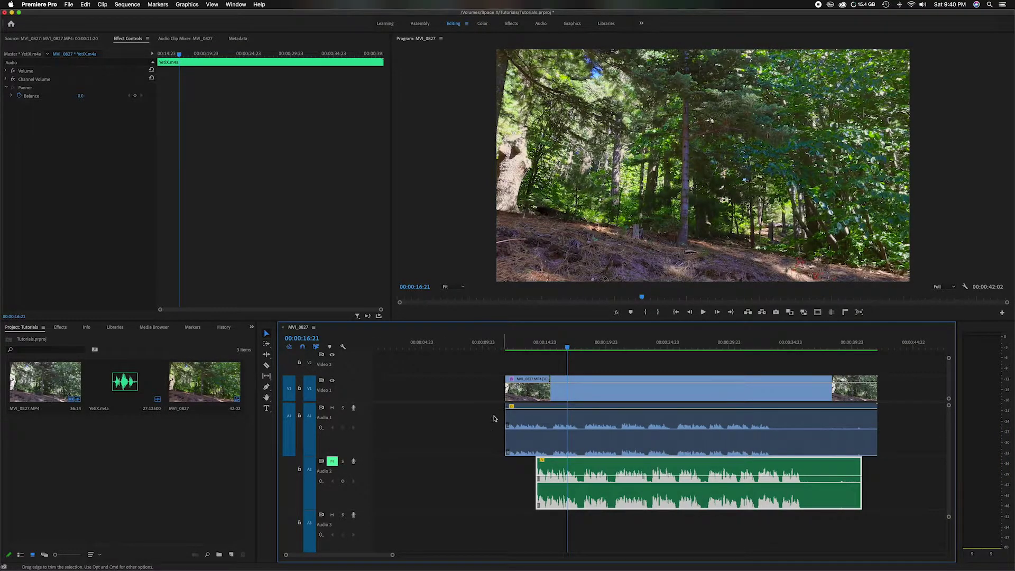
# Mute Audio 1 and unmute Audio 2, playing the sequence to listen to the external recording alone.
pyautogui.click(332, 408)
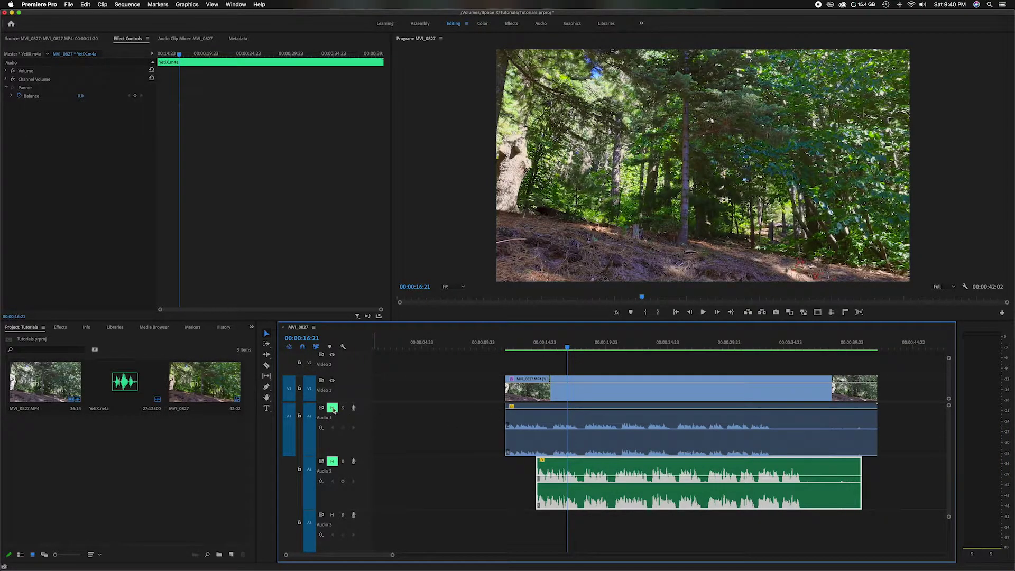
pyautogui.click(332, 462)
pyautogui.click(525, 347)
pyautogui.press('space')
pyautogui.hscroll(-1, 527, 348)
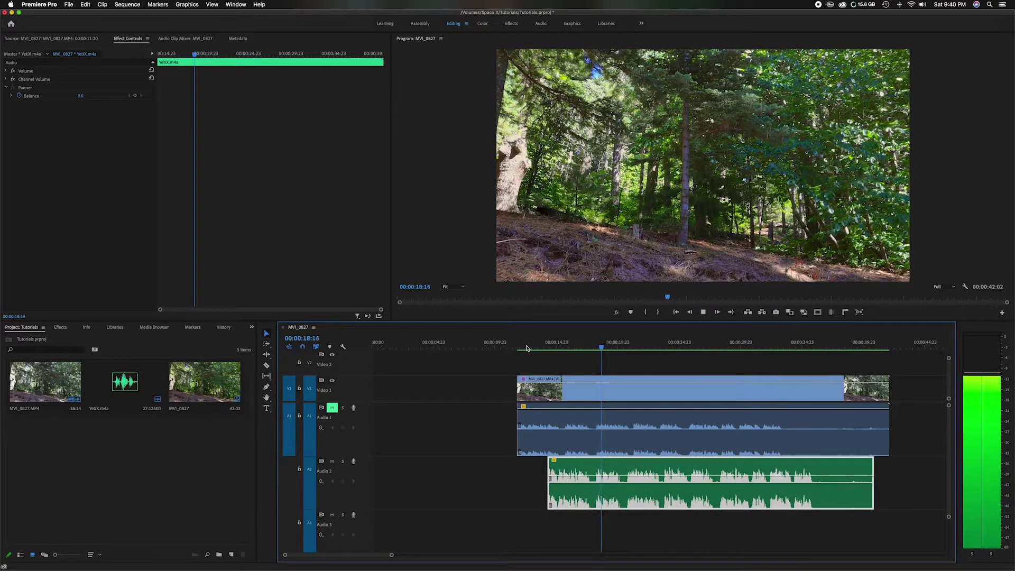
pyautogui.press('space')
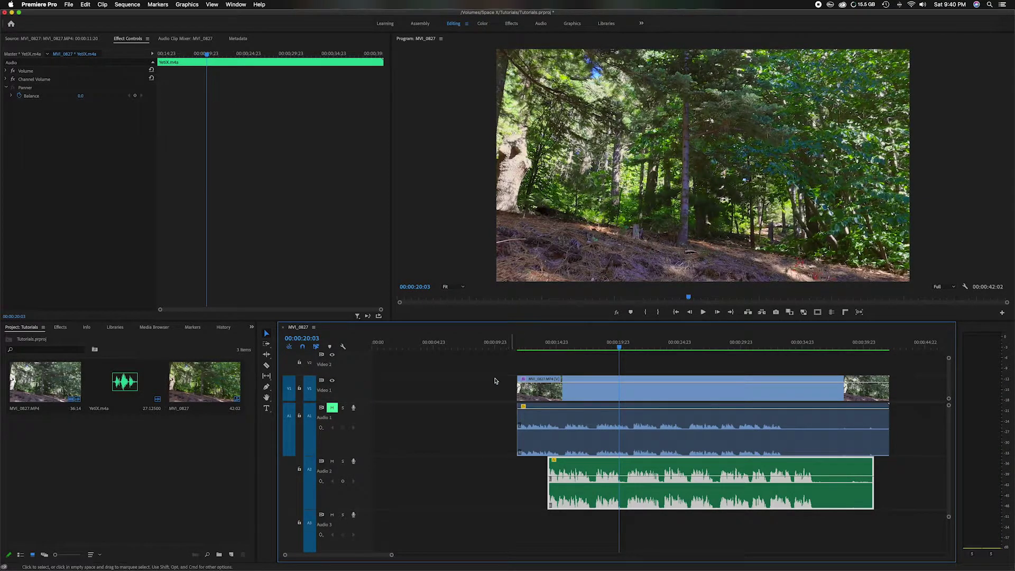
# Synchronize the video, camera audio and external audio clips by Audio on track channel 1, and play the result briefly.
pyautogui.click(483, 434)
pyautogui.moveTo(478, 431); pyautogui.dragTo(624, 521)
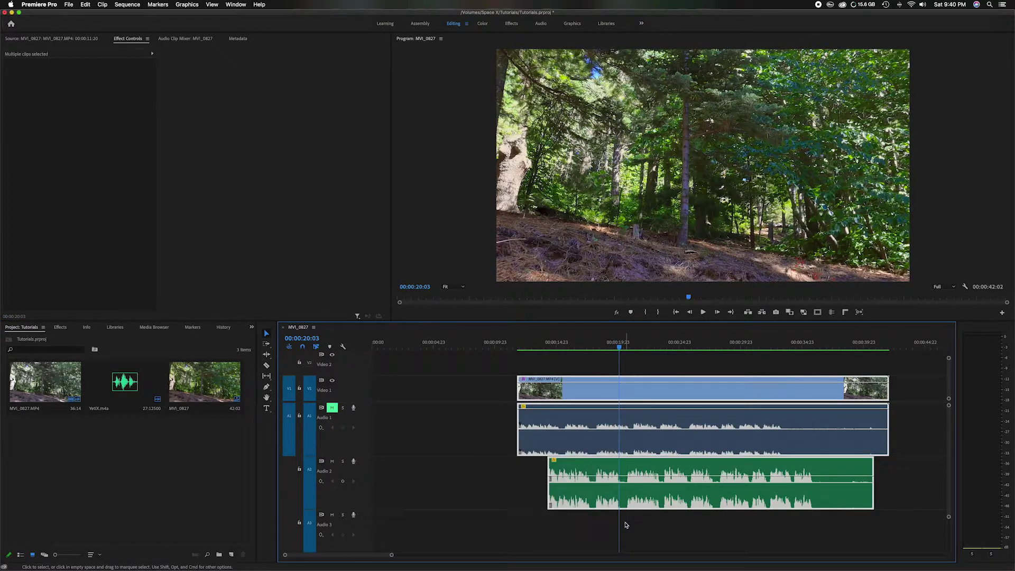
pyautogui.rightClick(586, 444)
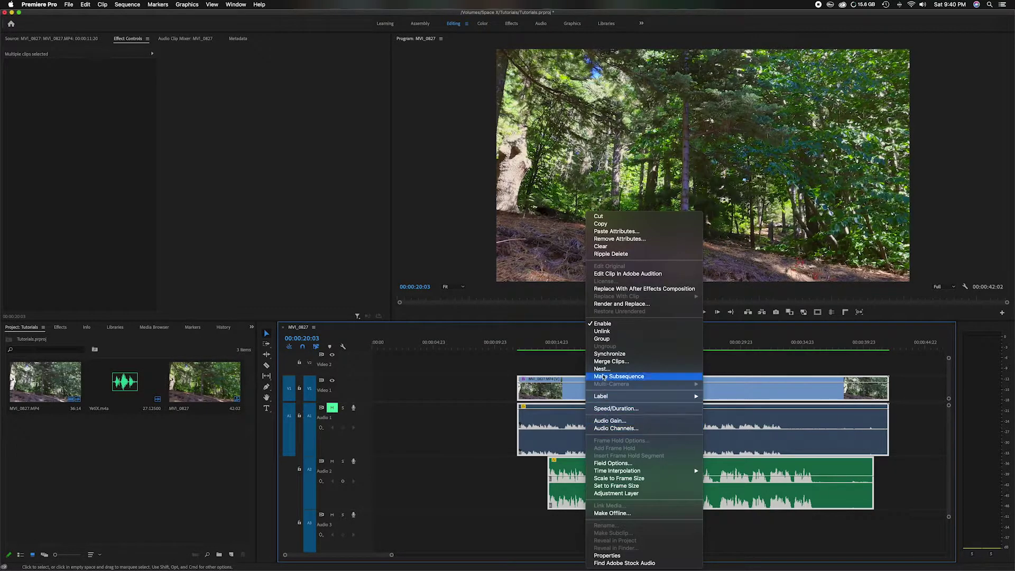
pyautogui.click(613, 354)
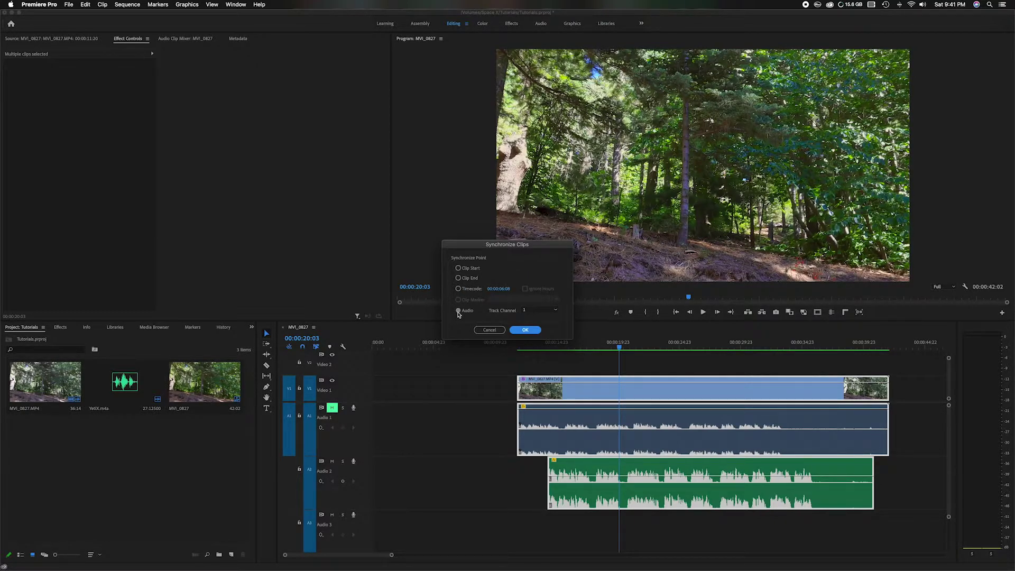
pyautogui.click(518, 330)
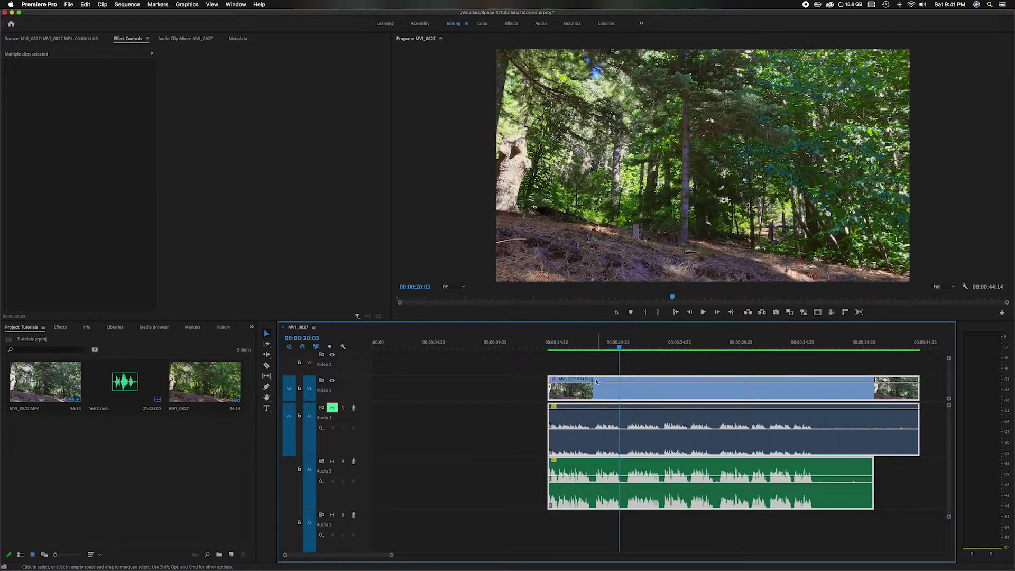
pyautogui.press('space')
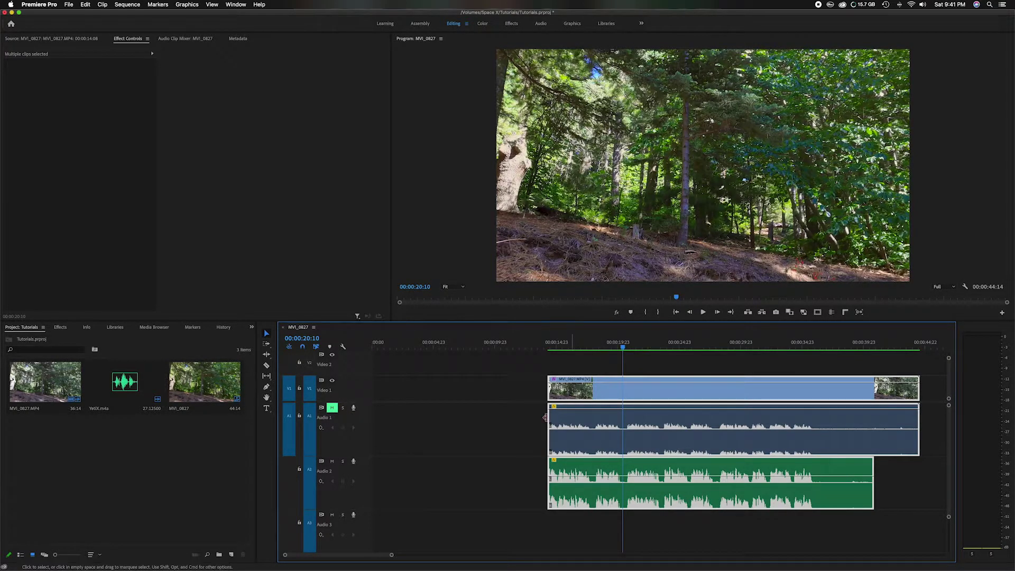
# Delete the camera audio from Audio 1 and move the external audio clip from Audio 2 up to Audio 1.
pyautogui.click(529, 414)
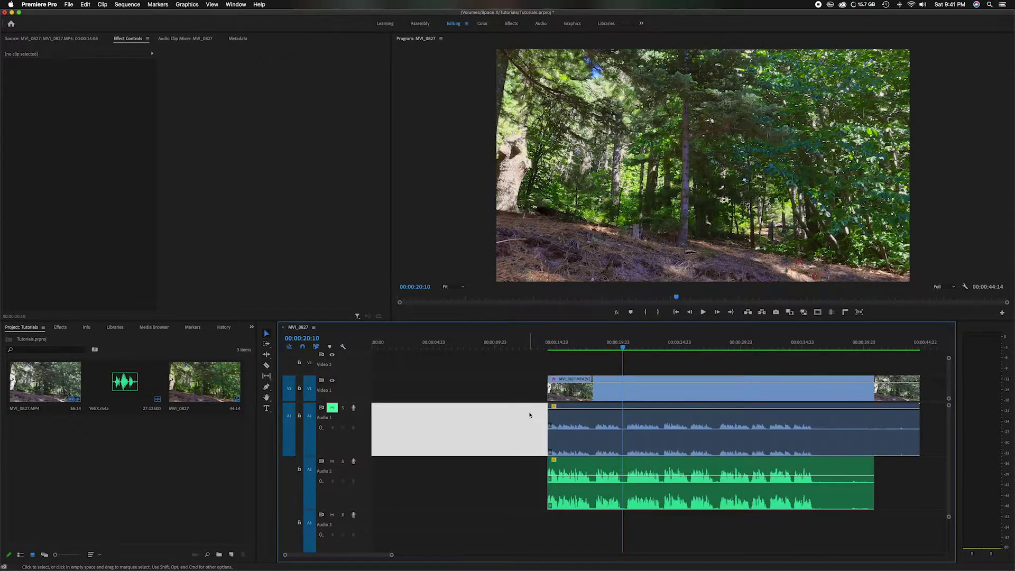
pyautogui.click(588, 420)
pyautogui.press('Up')
pyautogui.press('Delete')
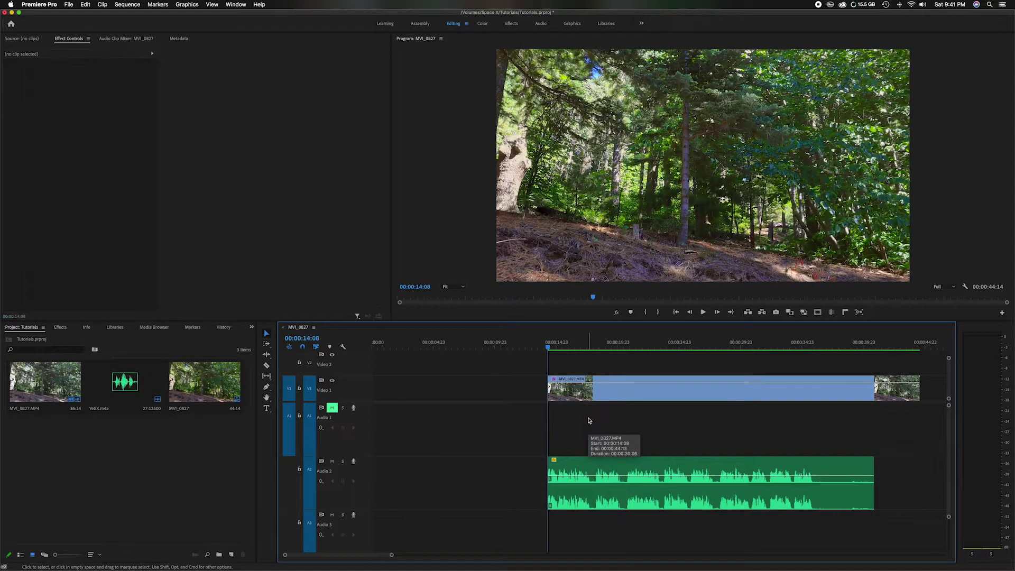
pyautogui.moveTo(589, 471); pyautogui.dragTo(590, 445)
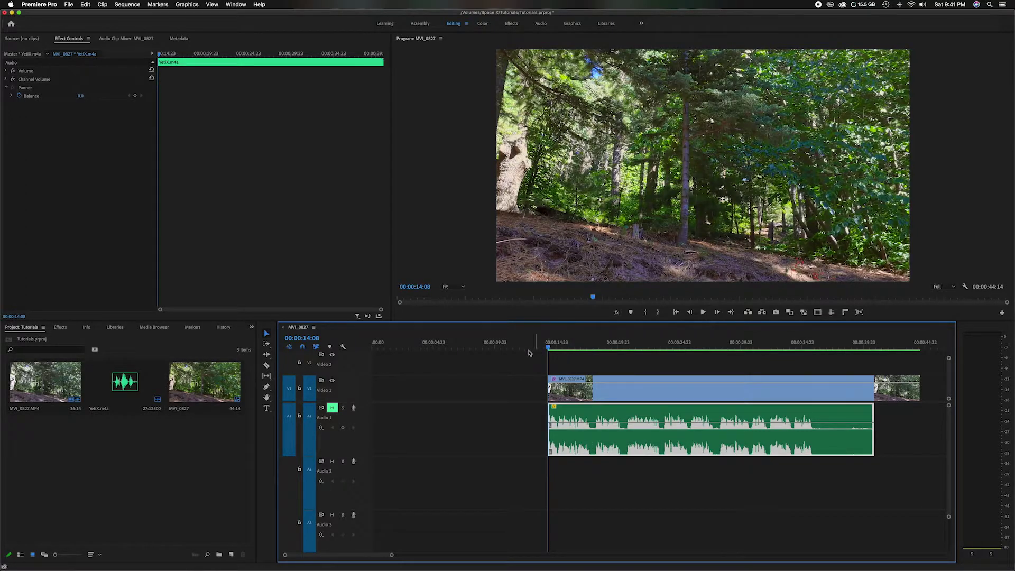
# Play the sequence with Audio 1 unmuted, and undo the camera audio deletion and the external audio's track move.
pyautogui.click(333, 407)
pyautogui.press('space')
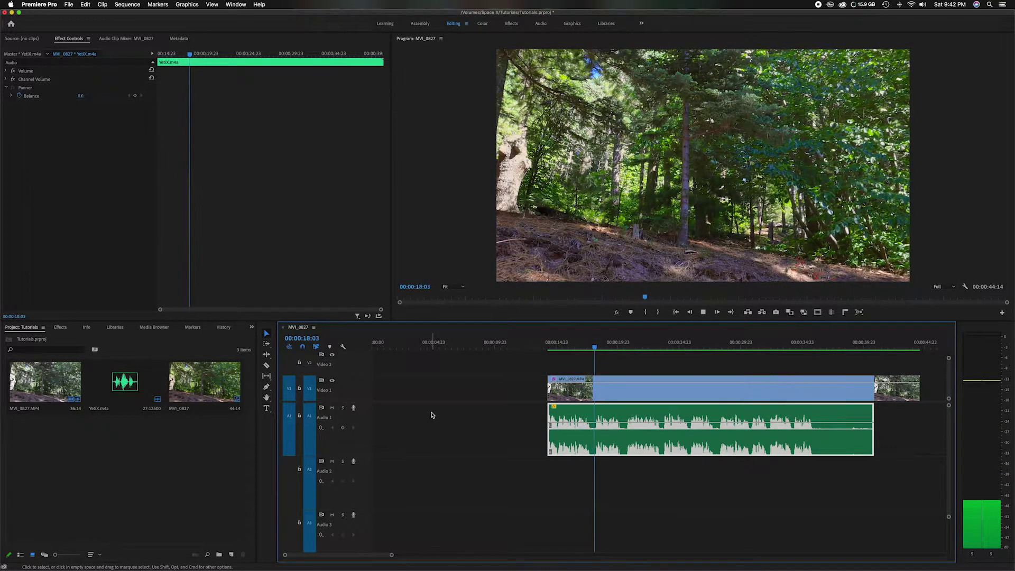
pyautogui.press('space')
pyautogui.press('super+z')
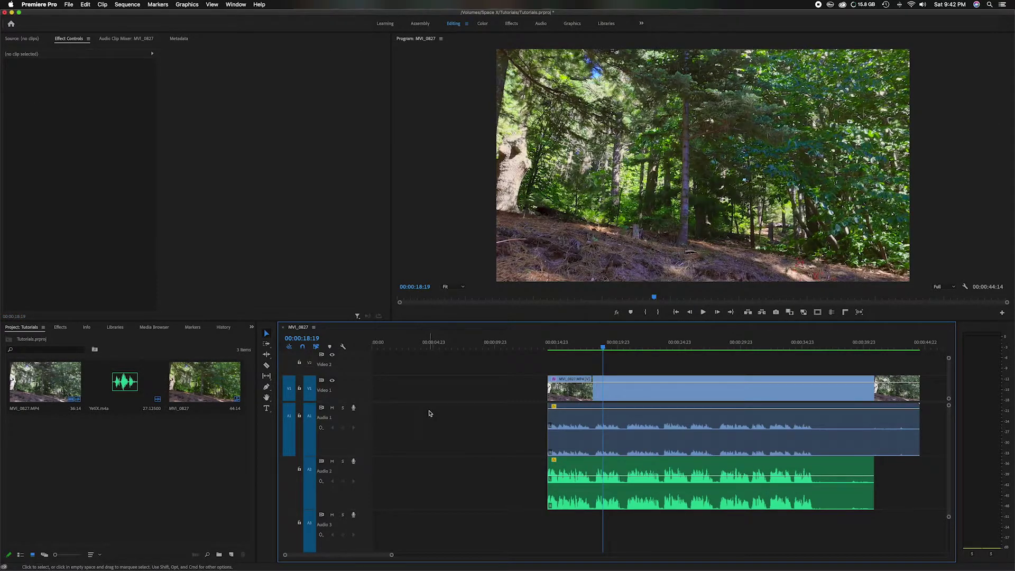
# Merge MVI_0827.MP4 and the external audio file in the project, synchronized by Audio on track channel 1, with the AV clip's audio removed.
pyautogui.click(99, 453)
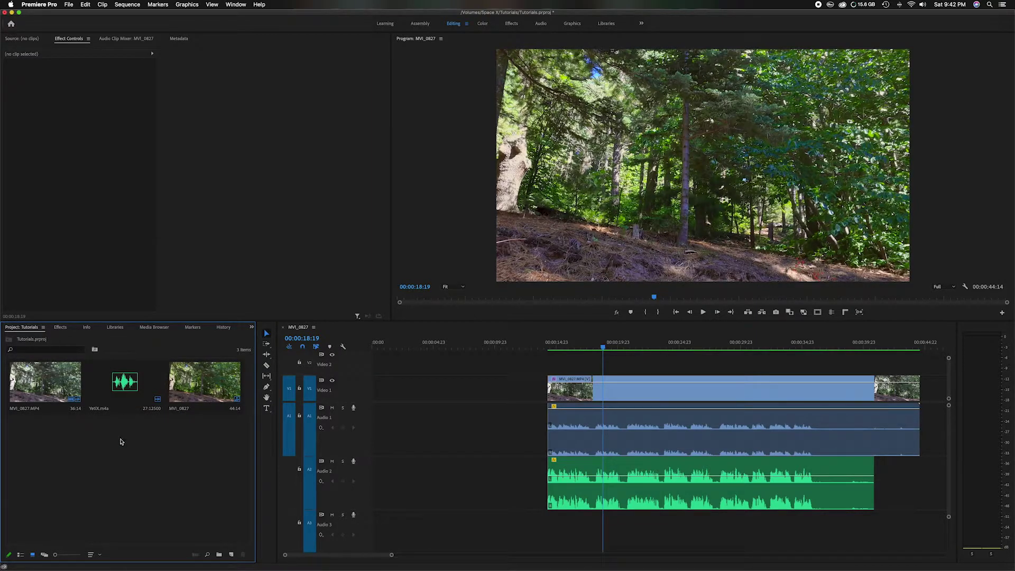
pyautogui.moveTo(121, 441); pyautogui.dragTo(58, 385)
pyautogui.rightClick(61, 389)
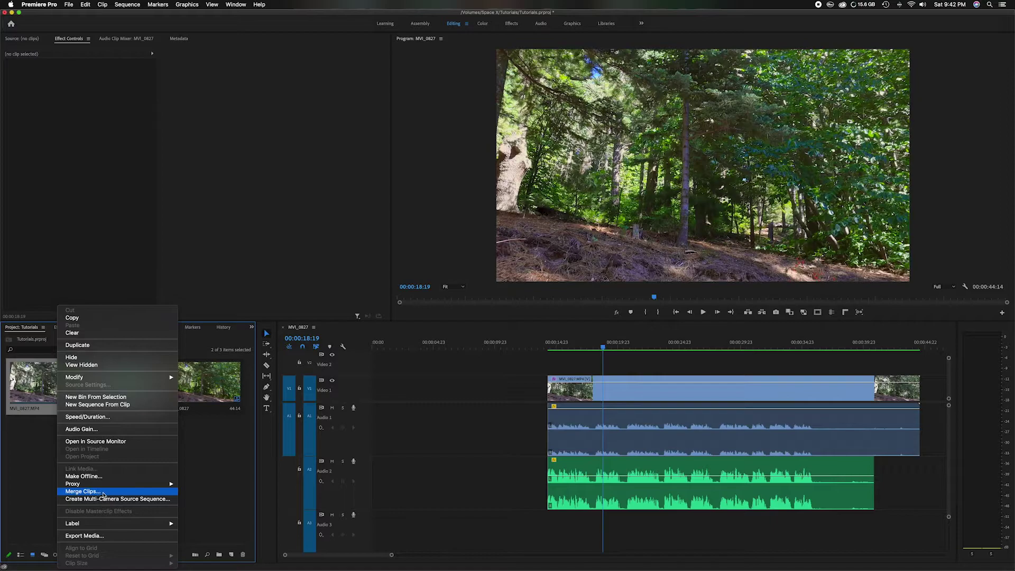
pyautogui.click(103, 495)
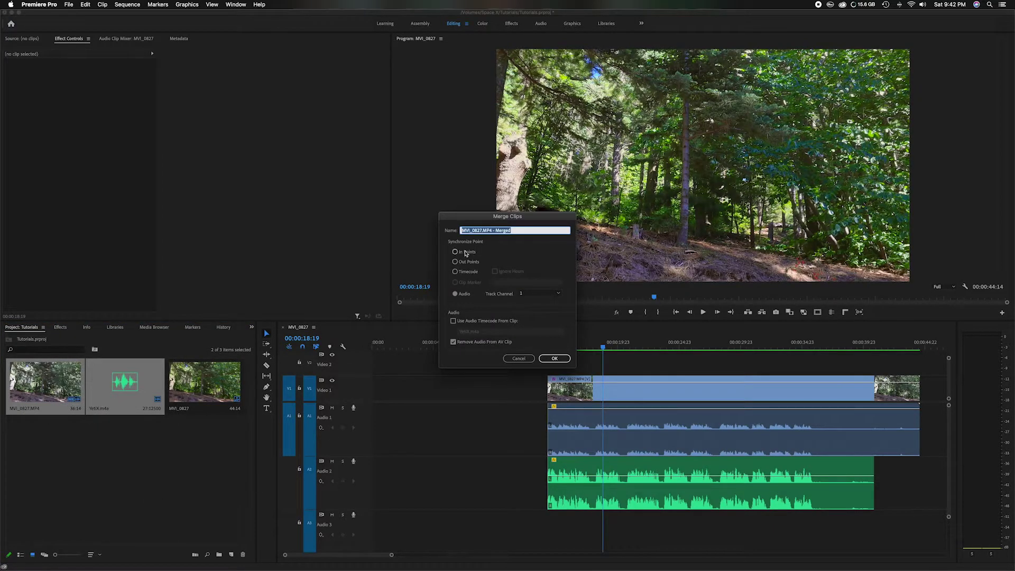
pyautogui.moveTo(487, 217); pyautogui.dragTo(489, 216)
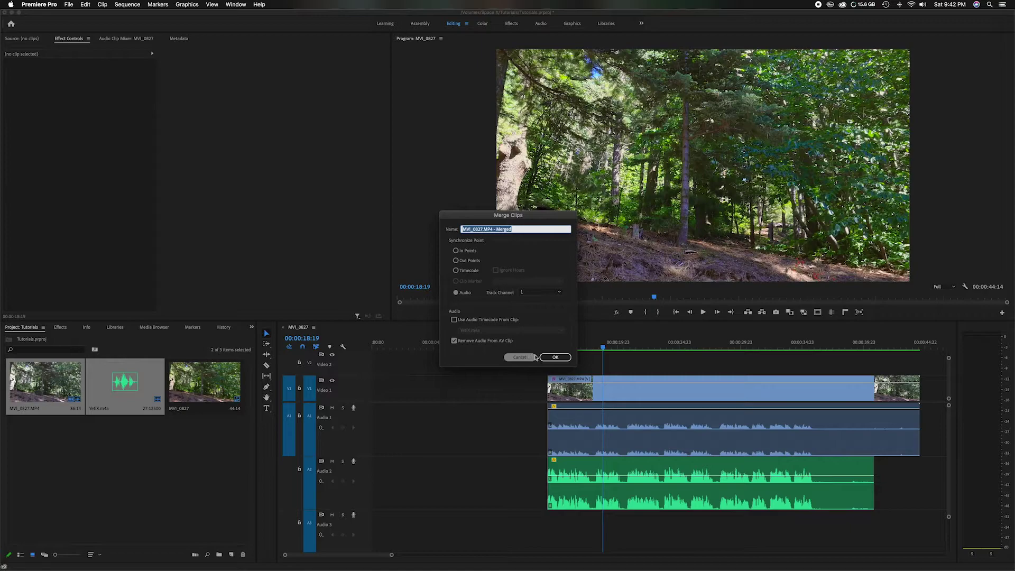
pyautogui.click(555, 357)
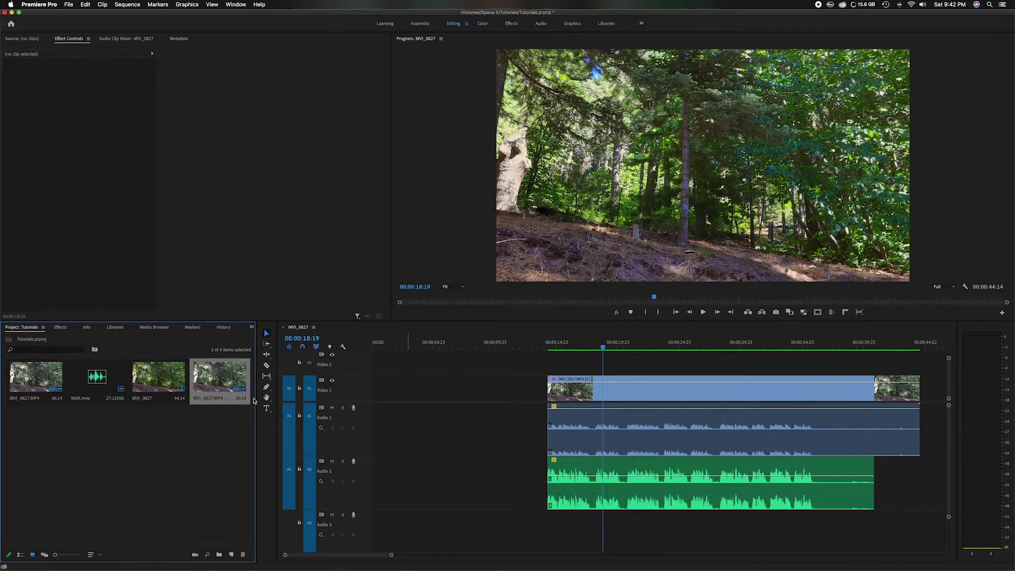
pyautogui.click(200, 403)
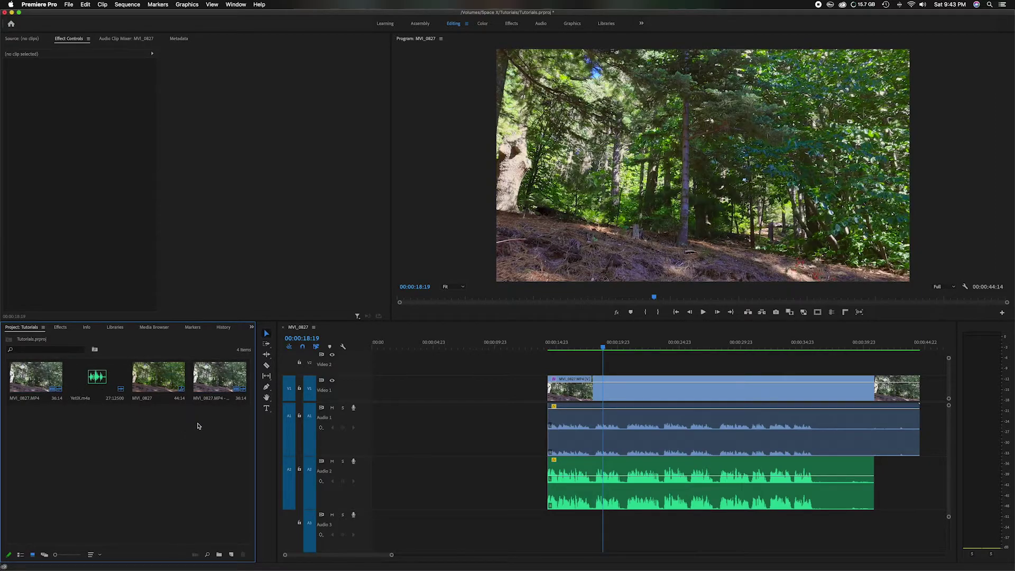
# Shift the existing timeline clips further along to free space, and place the merged clip at the start of the sequence.
pyautogui.moveTo(581, 362); pyautogui.dragTo(592, 528)
pyautogui.moveTo(612, 406); pyautogui.dragTo(856, 385)
pyautogui.click(215, 383)
pyautogui.moveTo(215, 382); pyautogui.dragTo(375, 388)
# Play the merged clip from 00:00:06:09 to check that its external audio matches the video.
pyautogui.click(464, 346)
pyautogui.click(451, 346)
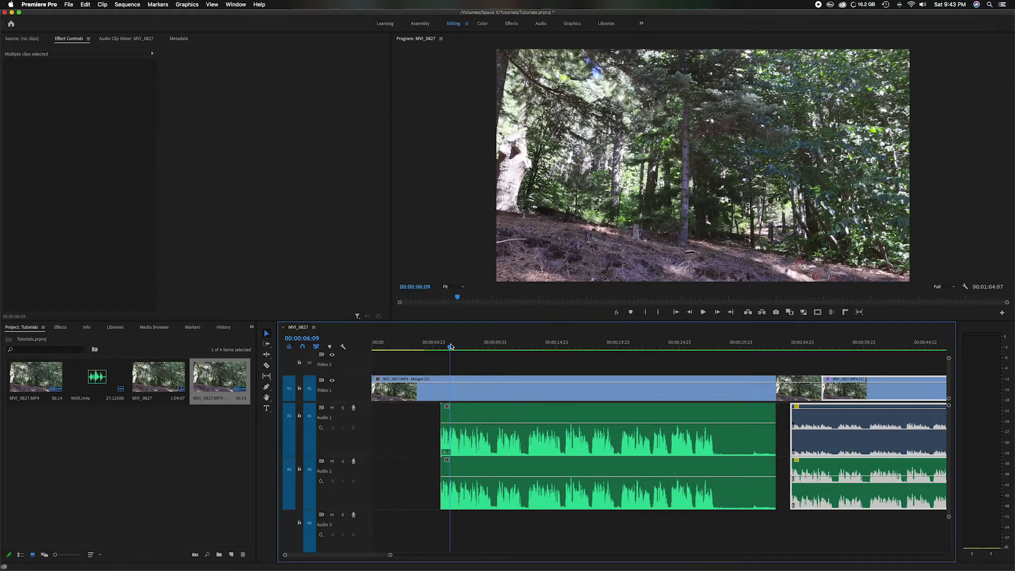
pyautogui.press('space')
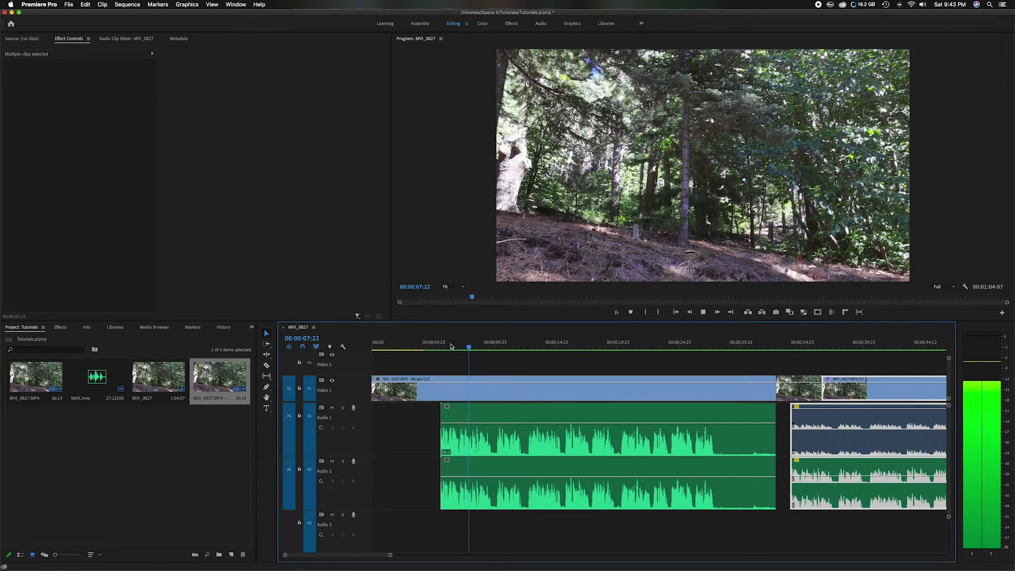
pyautogui.press('space')
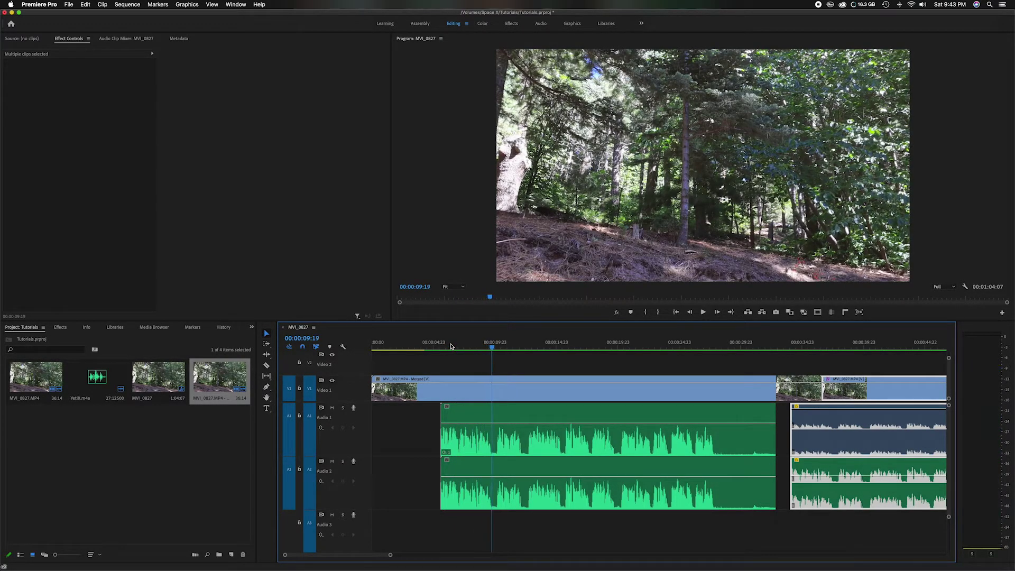